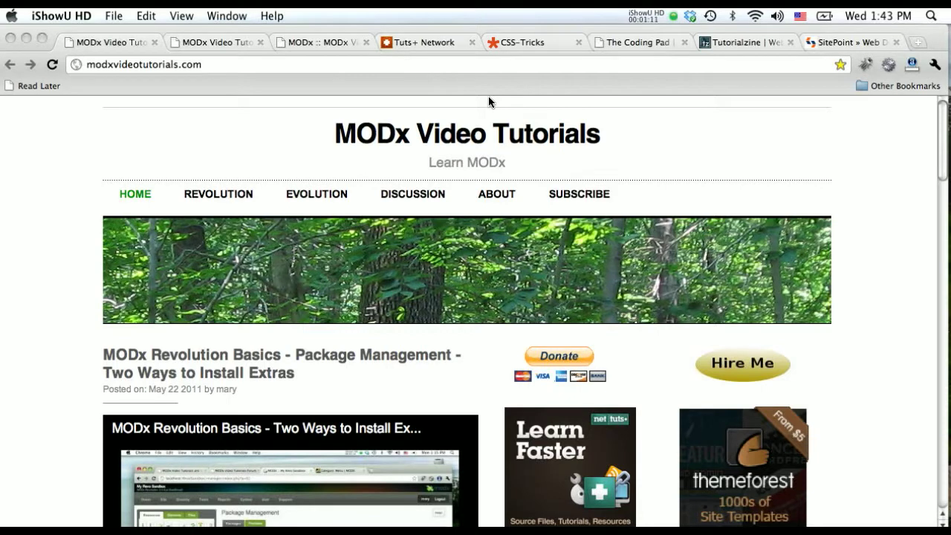
- Look at the slogans on the Tuts+, CSS-Tricks, The Coding Pad, Tutorialzine and SitePoint sites, closing each site once viewed
click(413, 43)
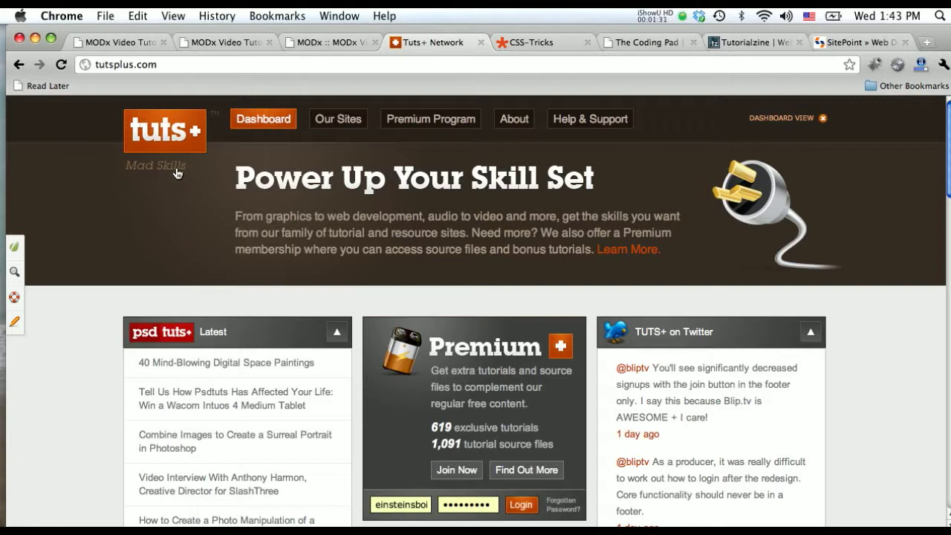
click(480, 42)
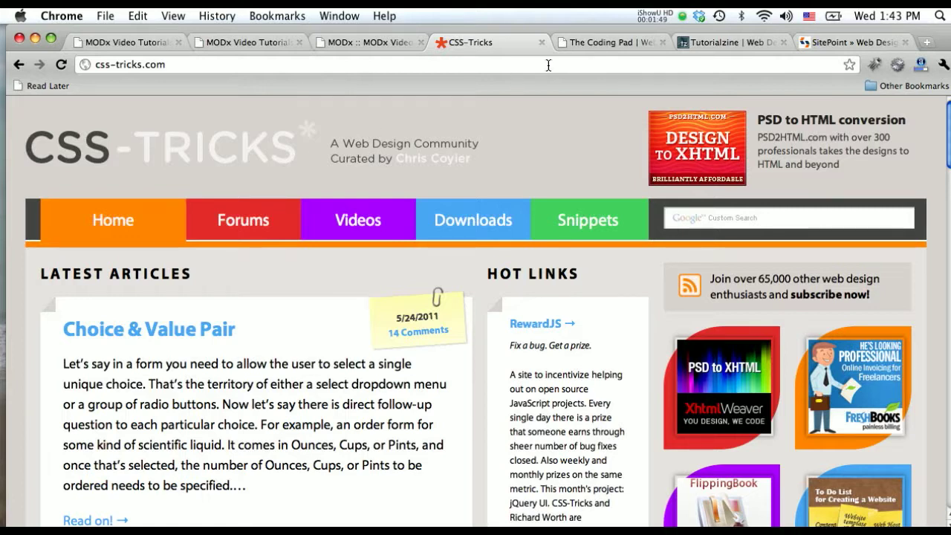
click(540, 42)
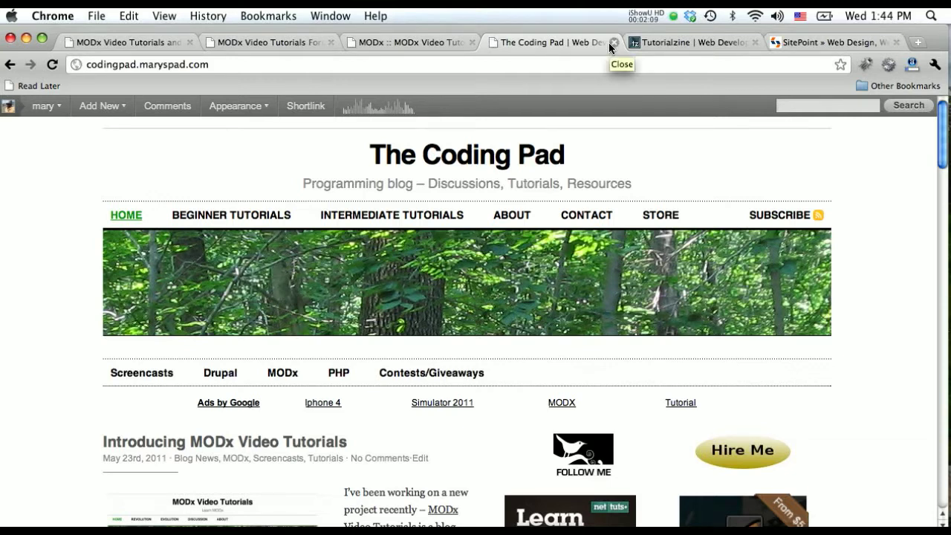
click(608, 43)
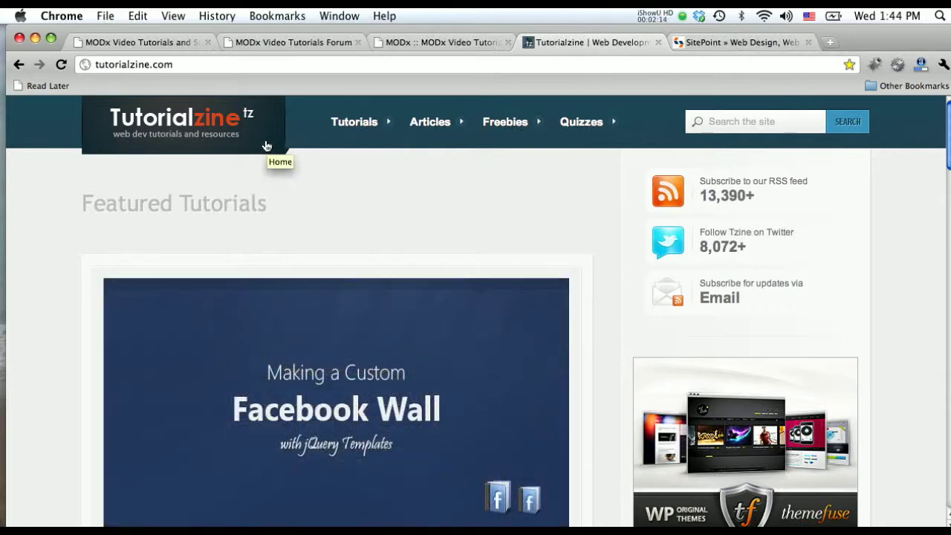
click(657, 43)
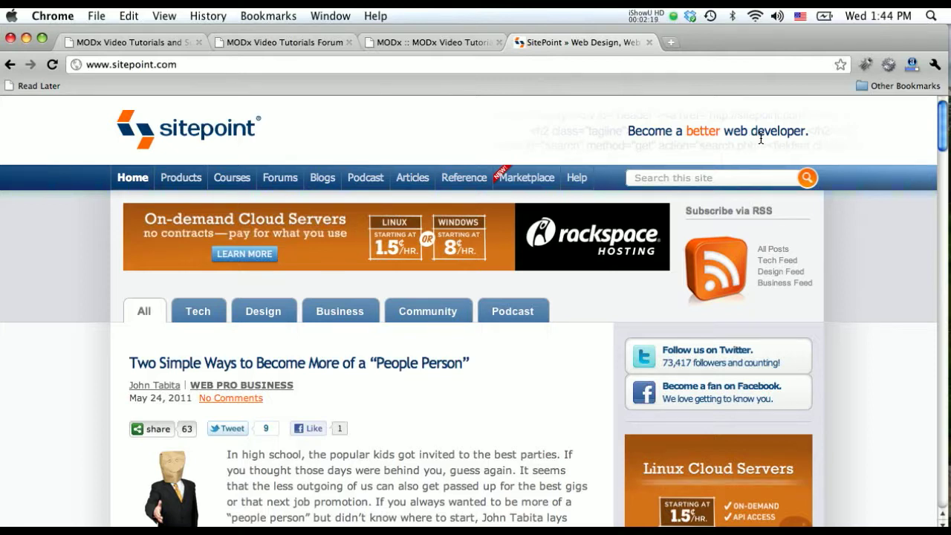
click(648, 41)
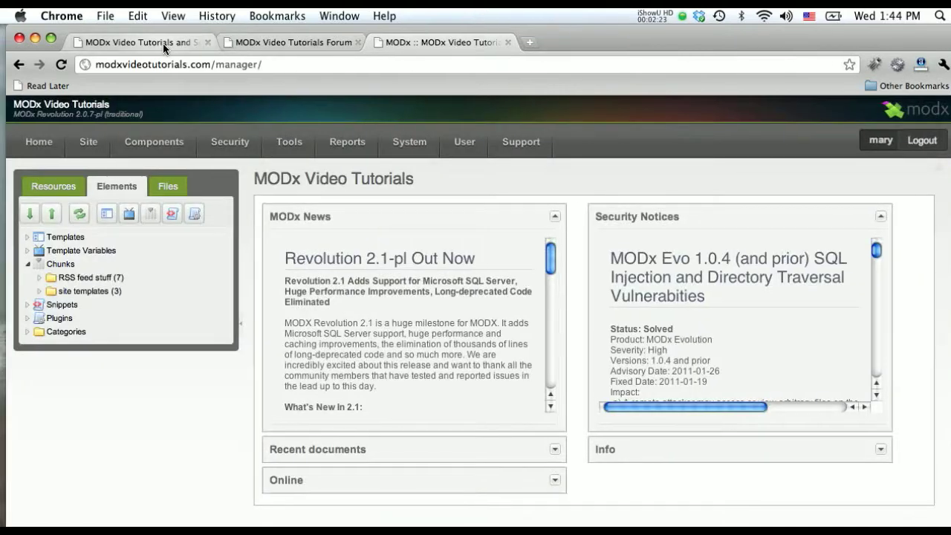
- Check the MODx Video Tutorials homepage and open the header chunk from the site templates category in the manager
click(163, 43)
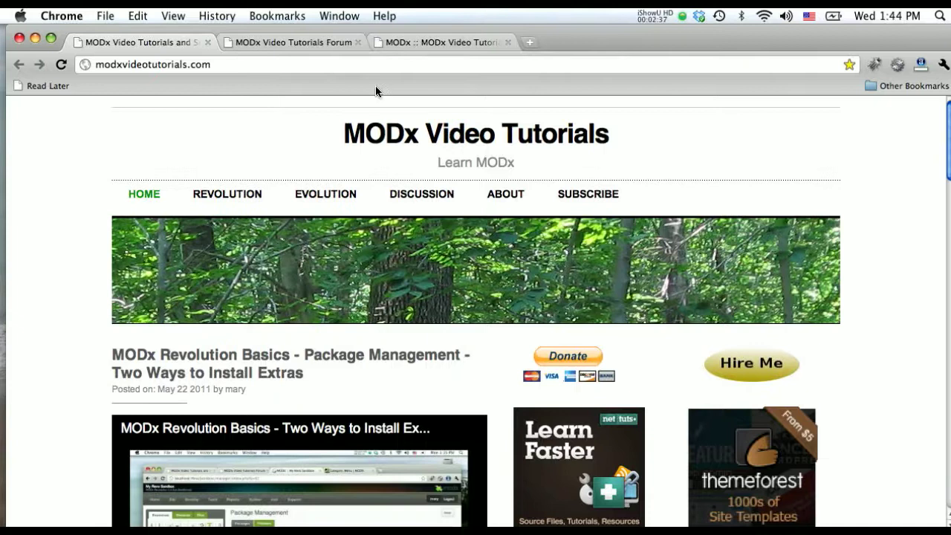
click(404, 39)
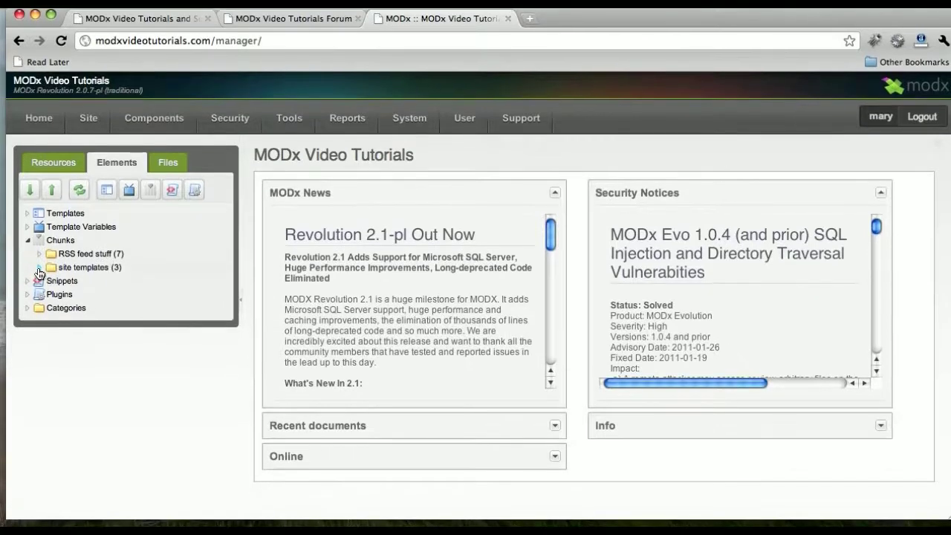
click(40, 280)
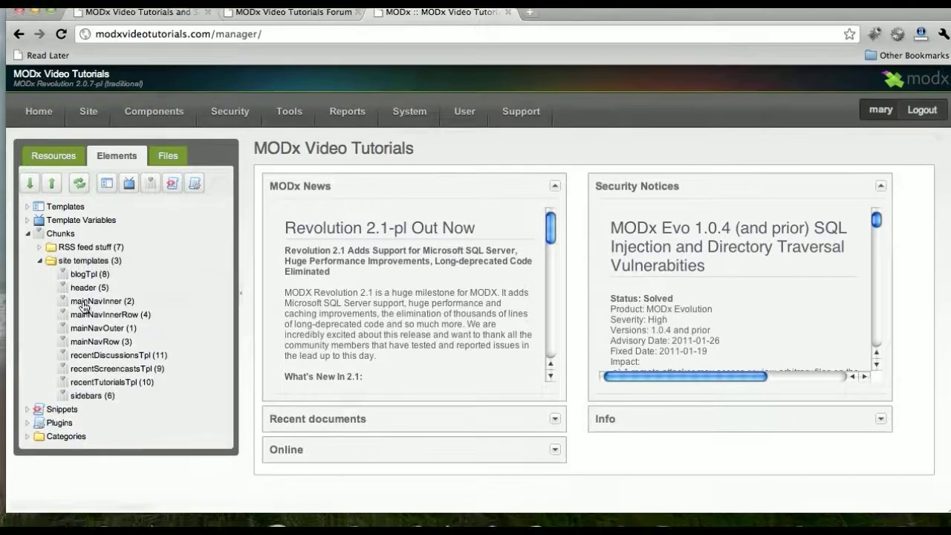
click(84, 292)
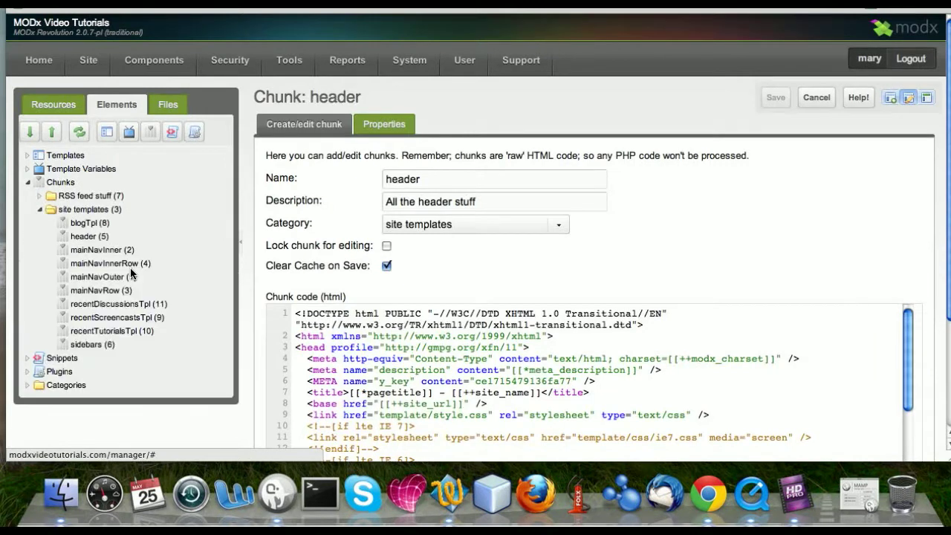
- Examine the header chunk's HTML code for how the site name and the slogan under it are output
scroll(481, 360, down, 10)
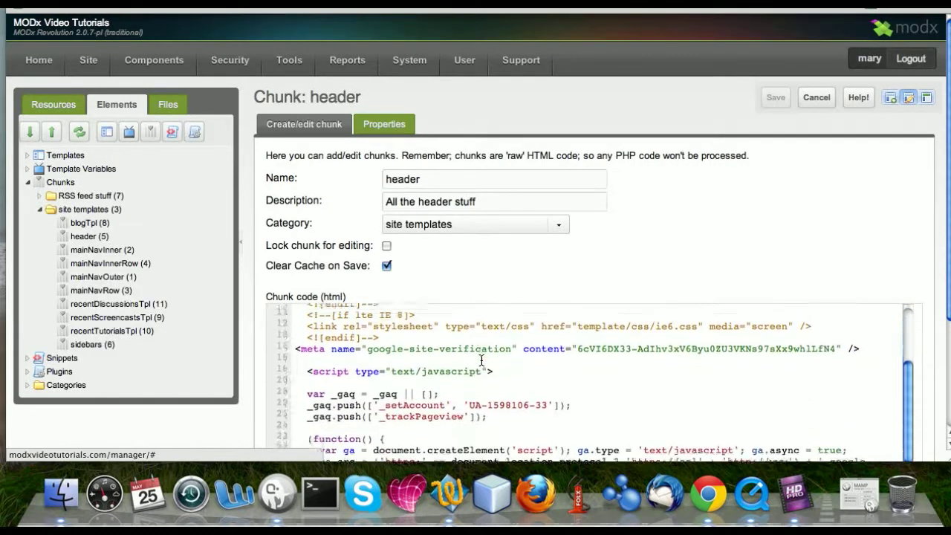
scroll(479, 360, down, 8)
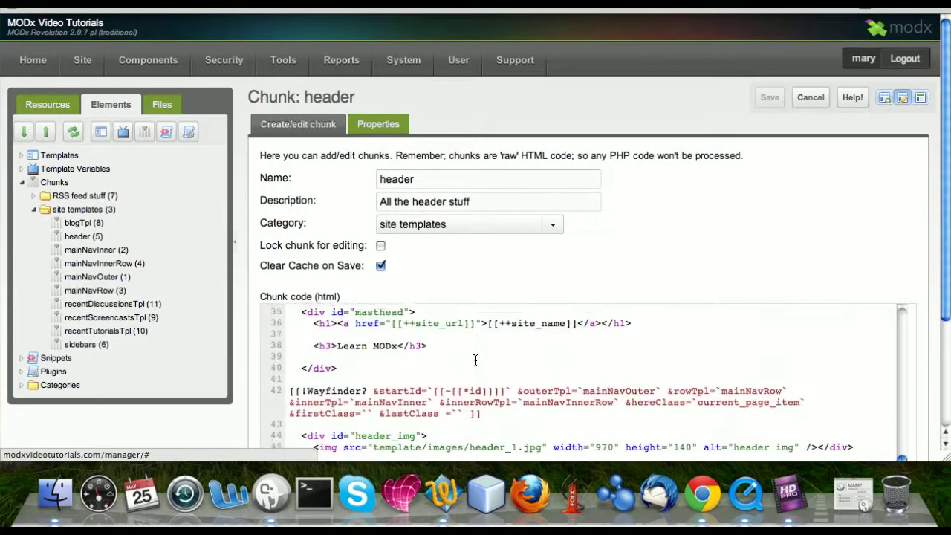
scroll(475, 360, down, 5)
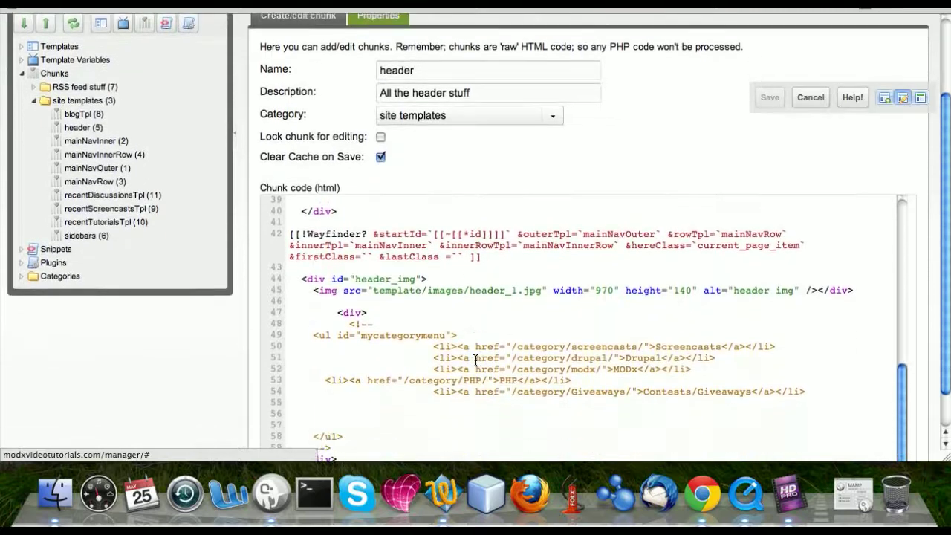
scroll(475, 360, down, 1)
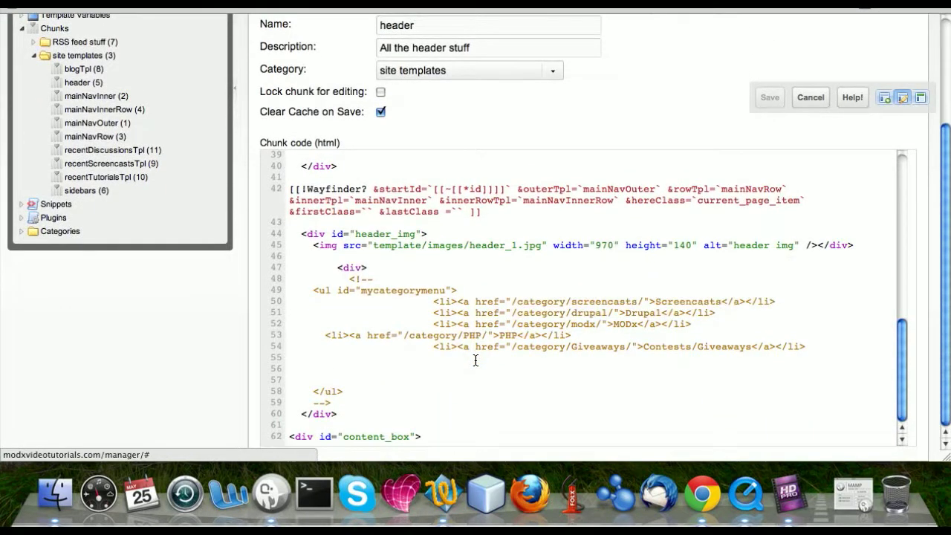
scroll(475, 360, up, 5)
scroll(475, 361, up, 3)
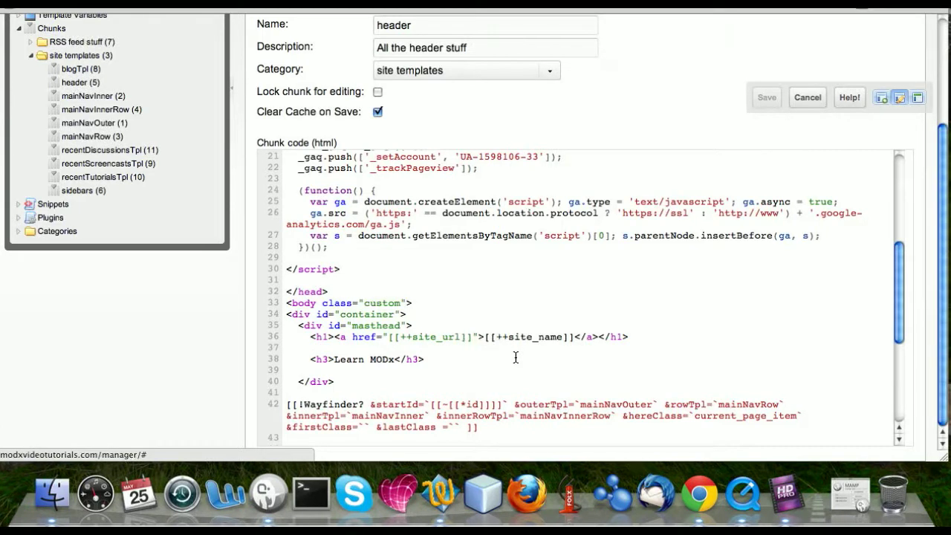
scroll(515, 358, up, 5)
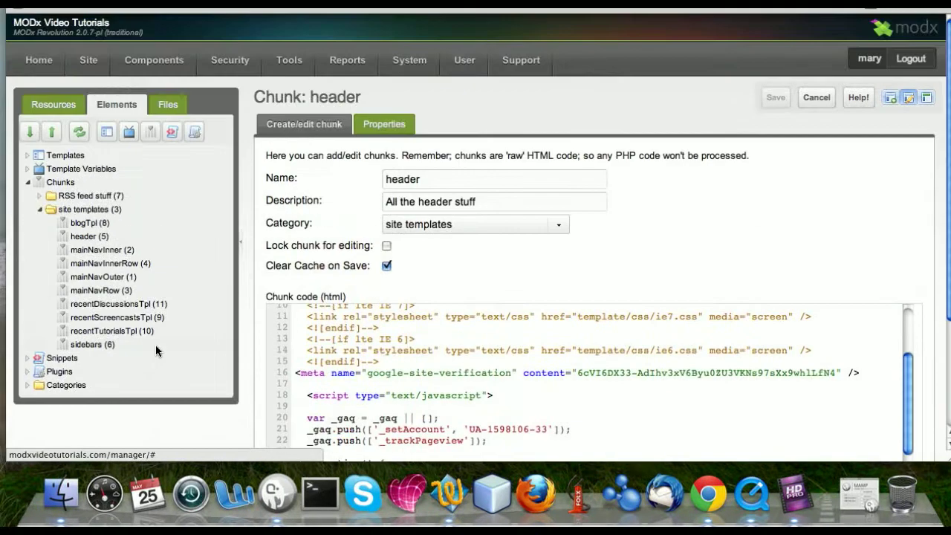
scroll(481, 179, up, 5)
- Open the system settings, check the site's homepage, and filter the core settings to the Site area
mouse_move(407, 67)
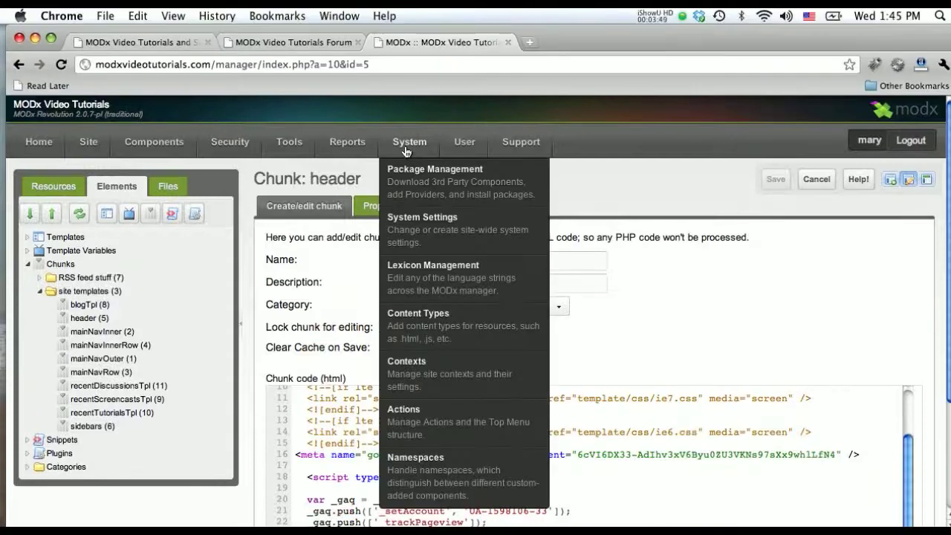
click(414, 232)
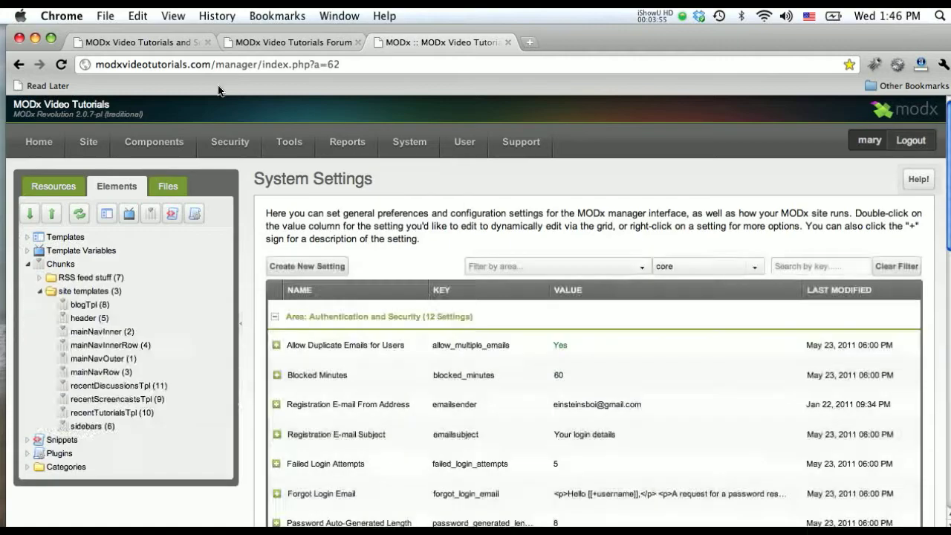
click(141, 43)
scroll(180, 304, down, 5)
scroll(181, 306, down, 3)
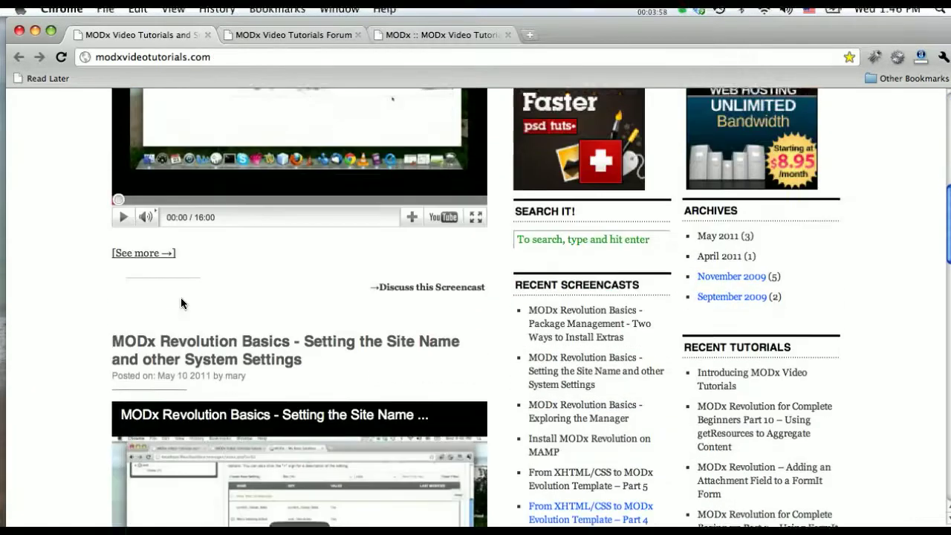
scroll(225, 282, up, 7)
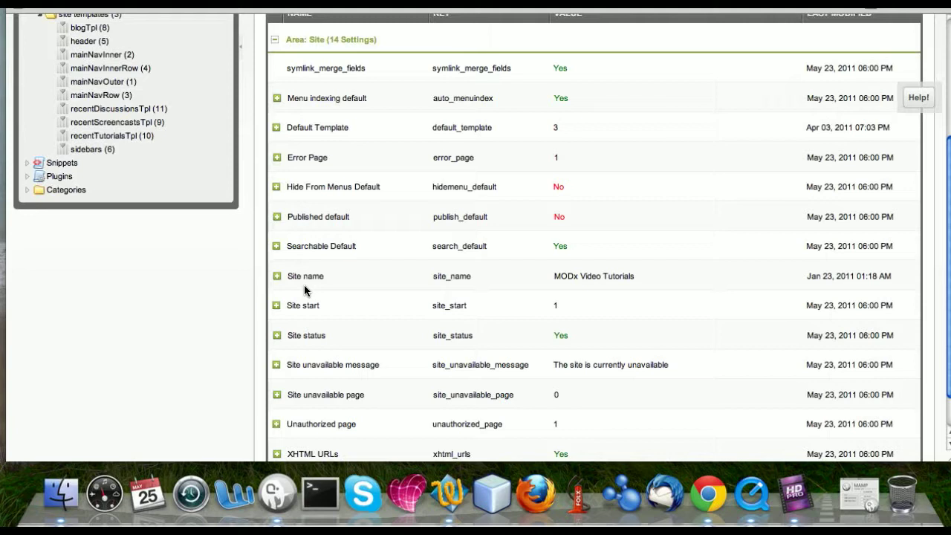
- Start a new system setting with the key site_slogan and the name Site Slogan or Tagline
scroll(304, 284, up, 3)
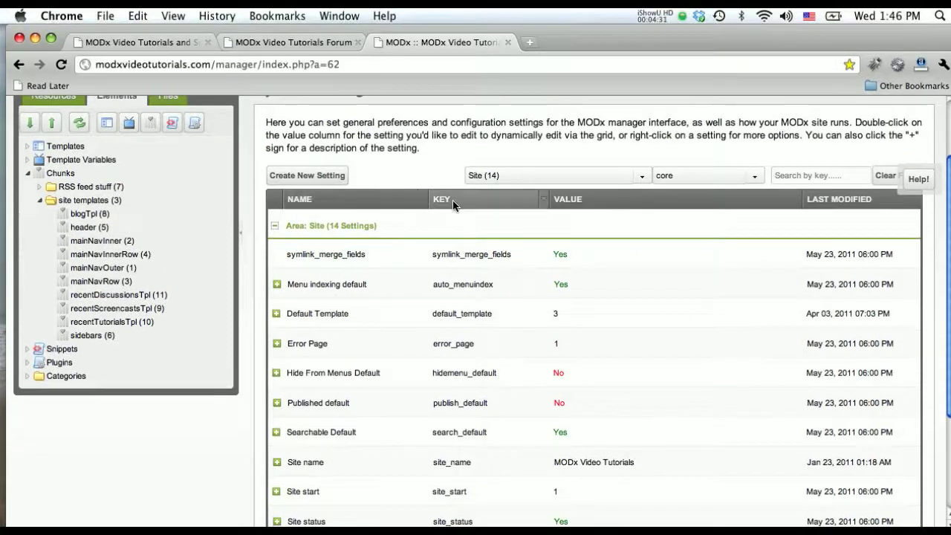
scroll(453, 204, up, 3)
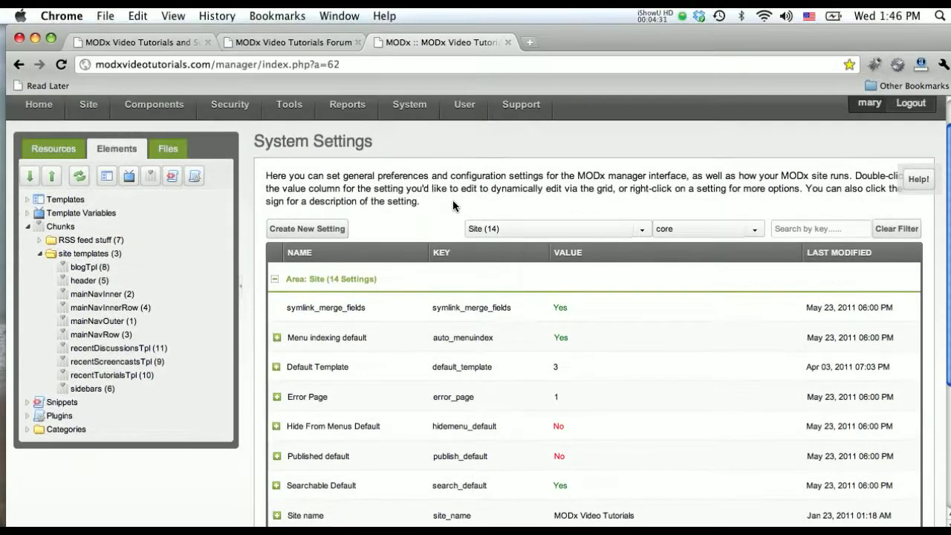
click(308, 229)
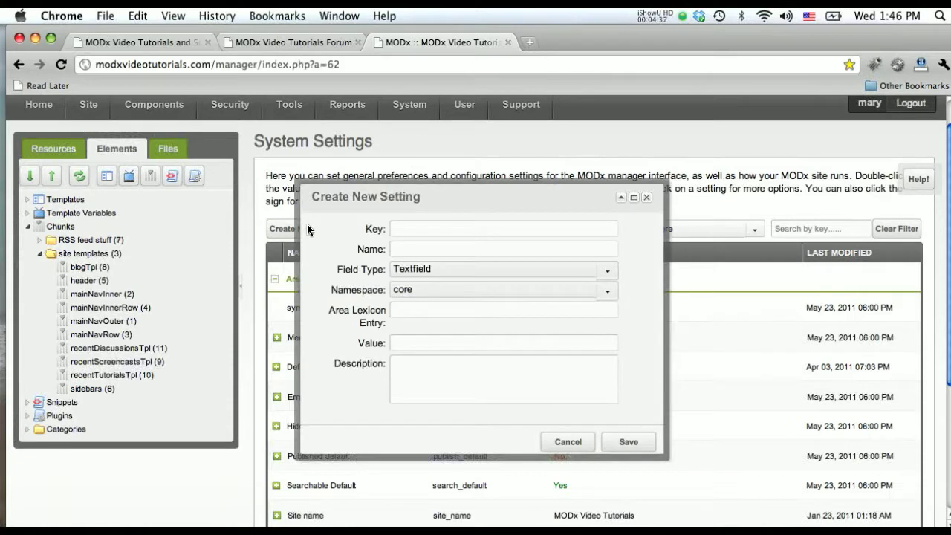
drag(375, 201, 573, 197)
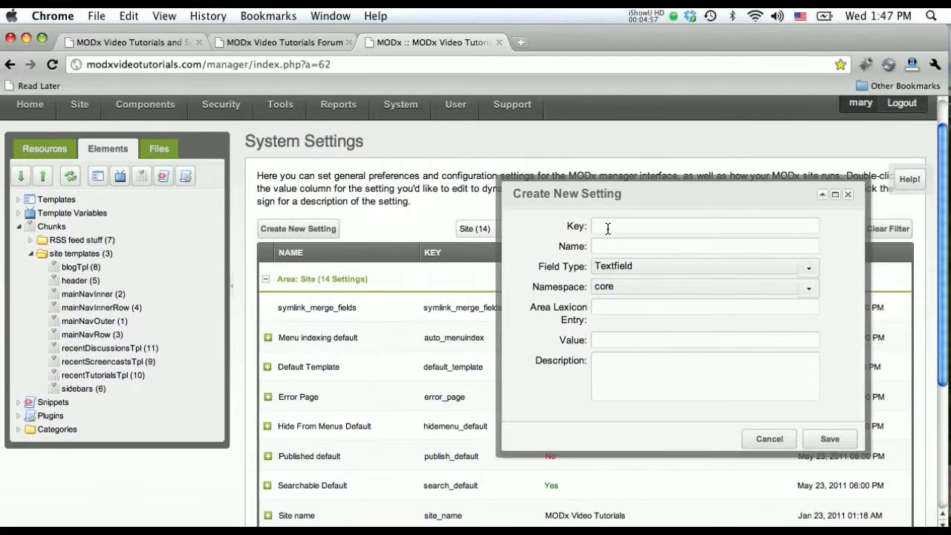
click(608, 229)
text(site_slogan)
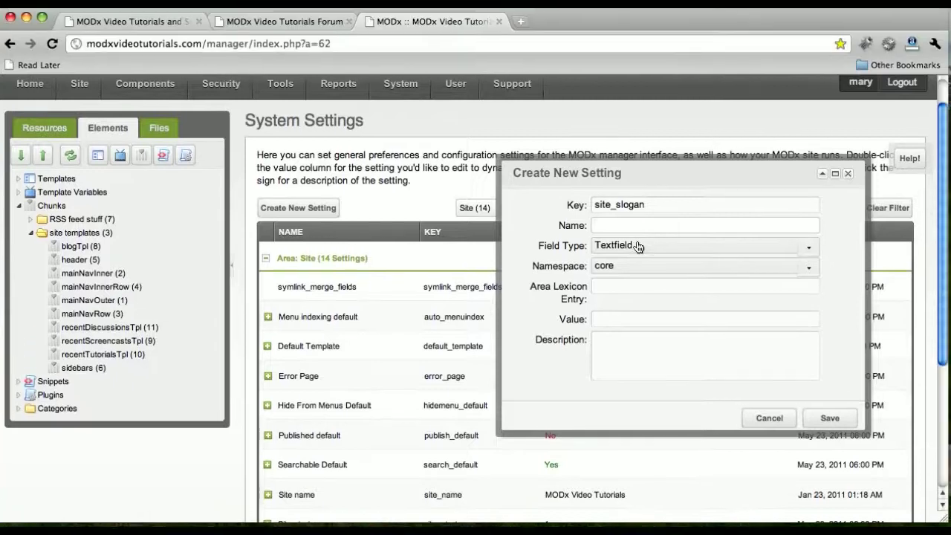
key(Tab)
text(Site )
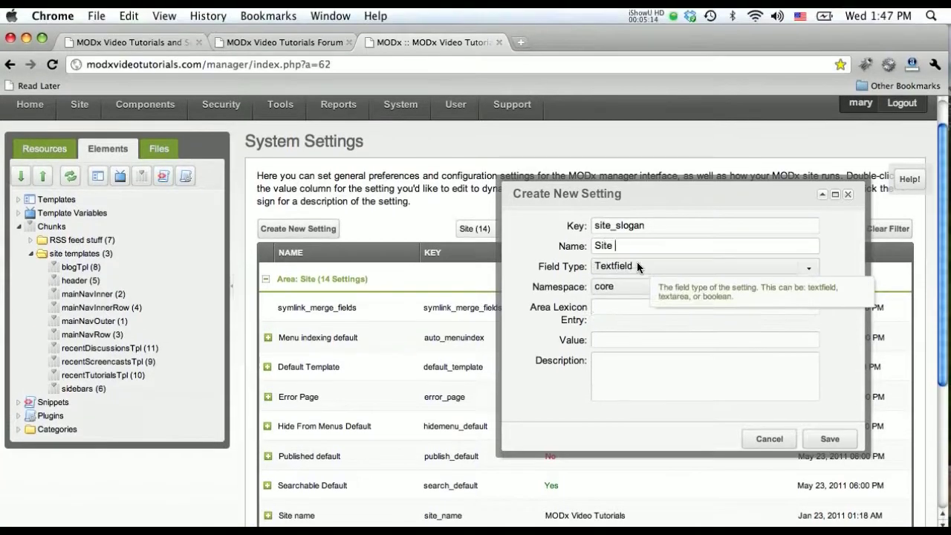
text(Slogan or Taglin)
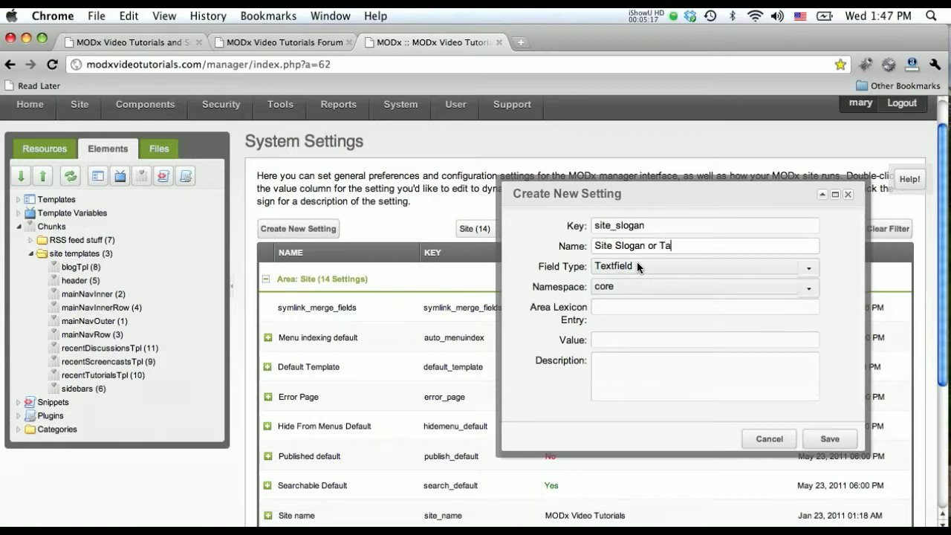
text(e)
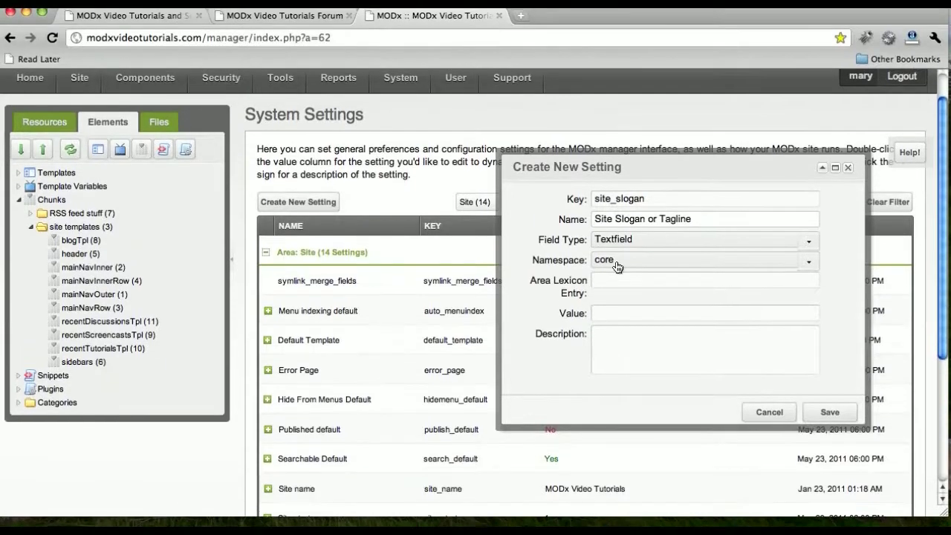
- Assign the new setting to the core namespace and set its area lexicon entry to site
click(616, 266)
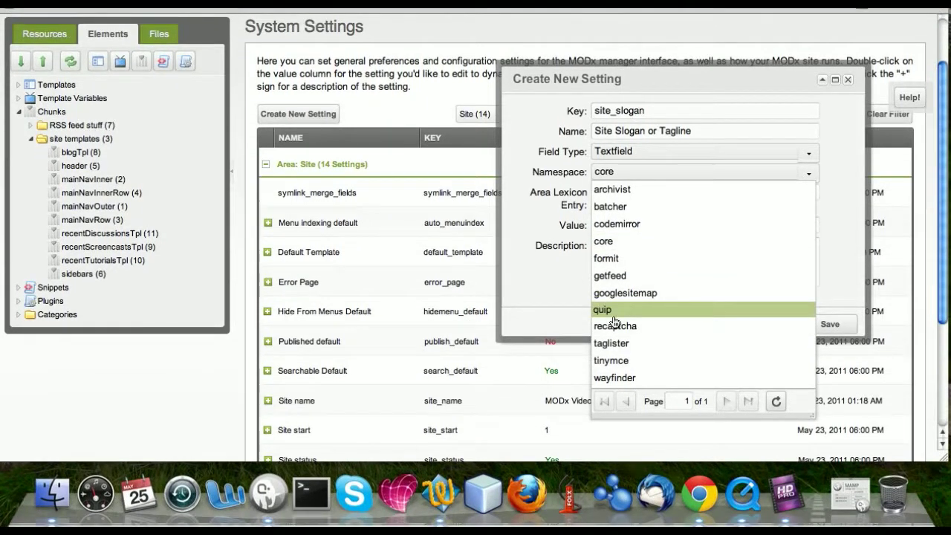
click(605, 241)
mouse_move(603, 234)
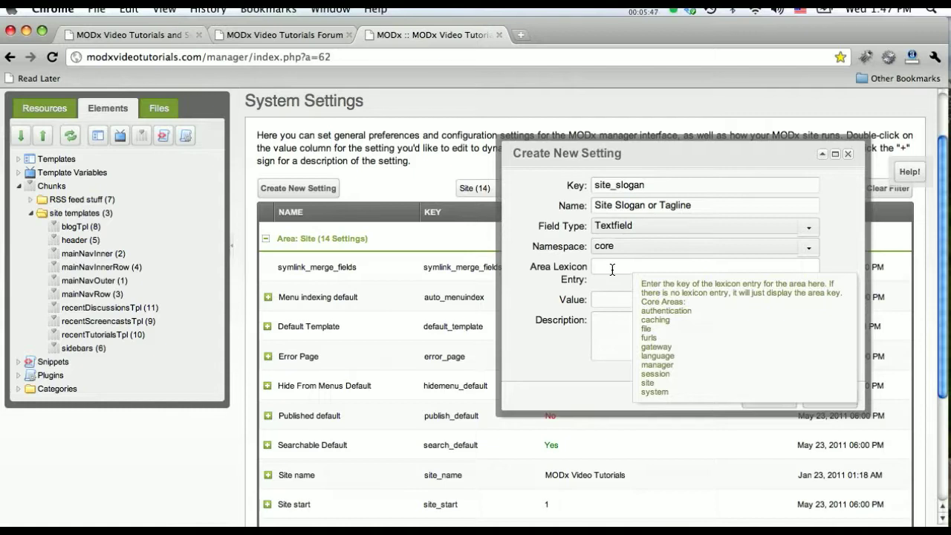
text(site)
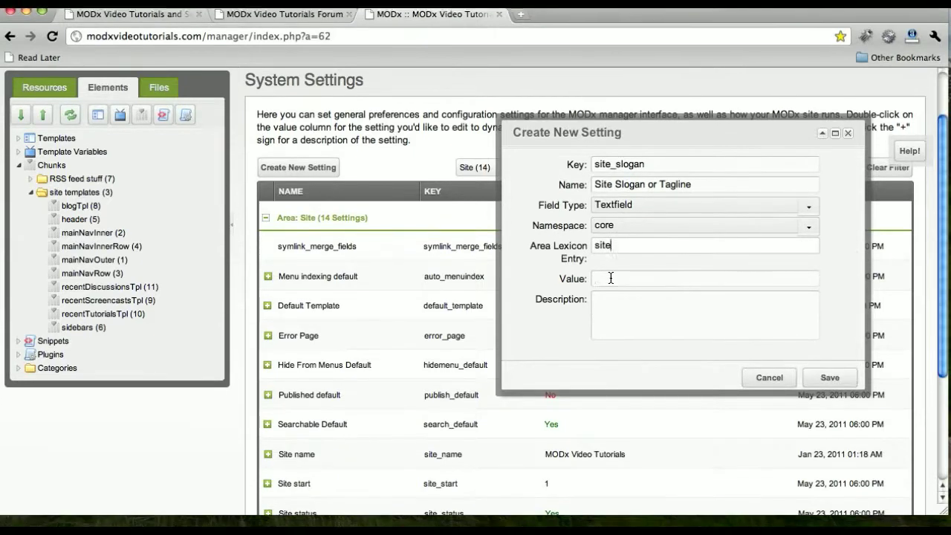
- Save the new setting with the value Another MODx Revolution Site and the description "Enter the slogan or tagline of your site here, if you have one"
click(610, 278)
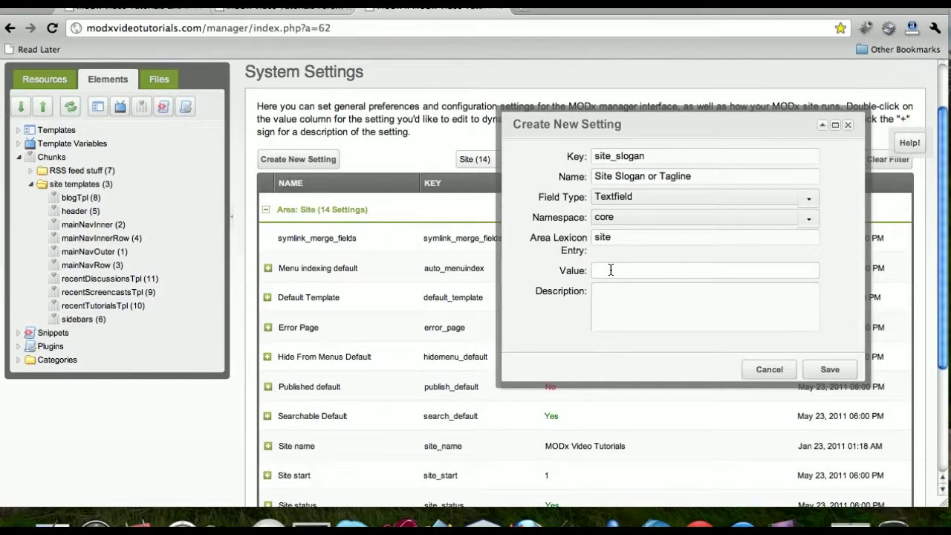
text(Another MODx Revolution Site)
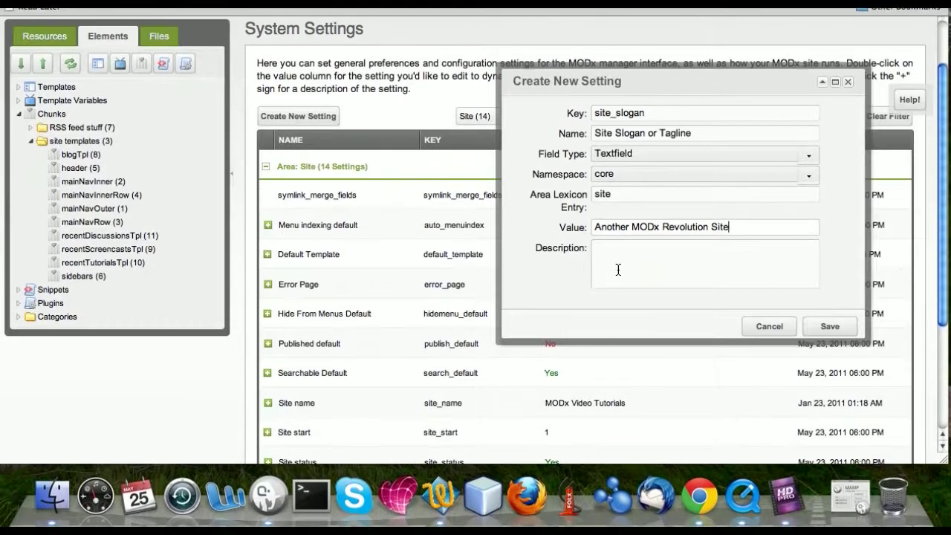
text(Enre)
key(BackSpace)
key(BackSpace)
key(BackSpace)
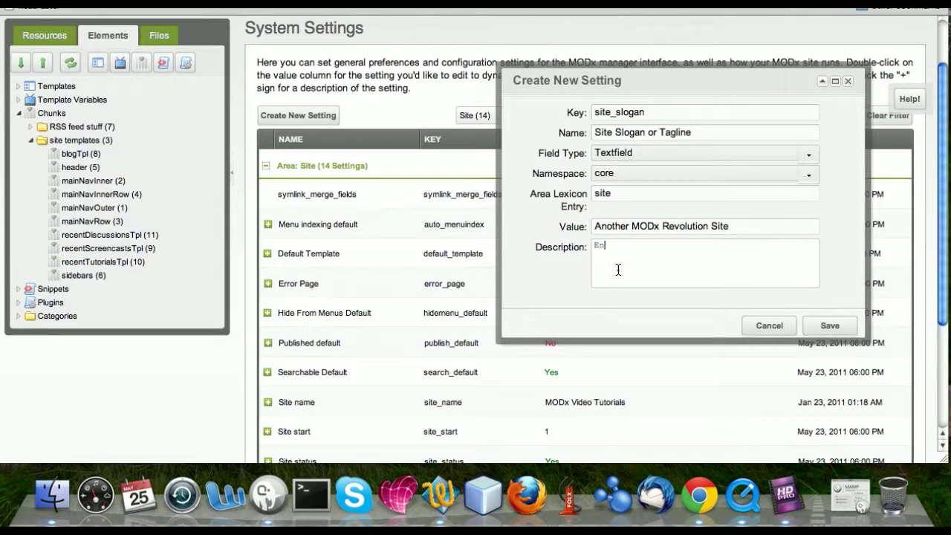
text(ter your site slogan or tagline h)
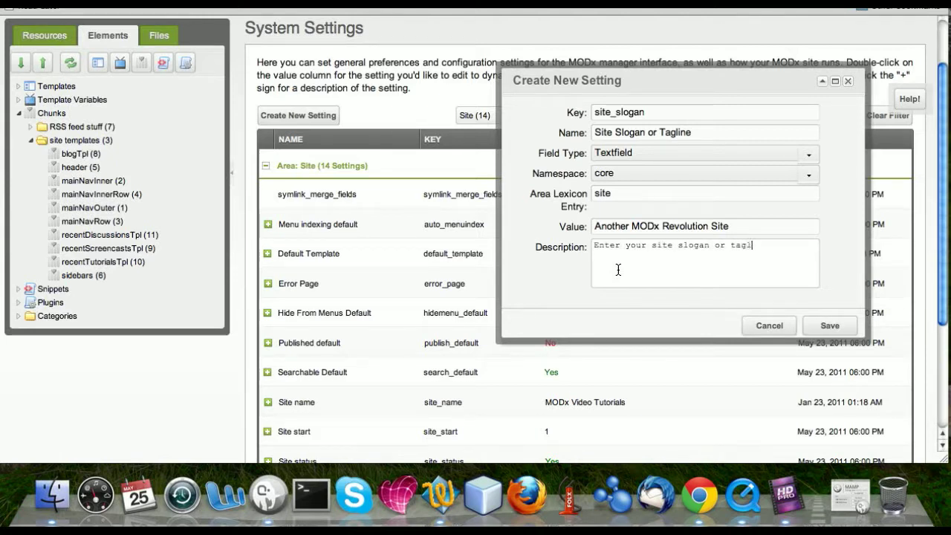
text(ere, if you have one)
click(826, 325)
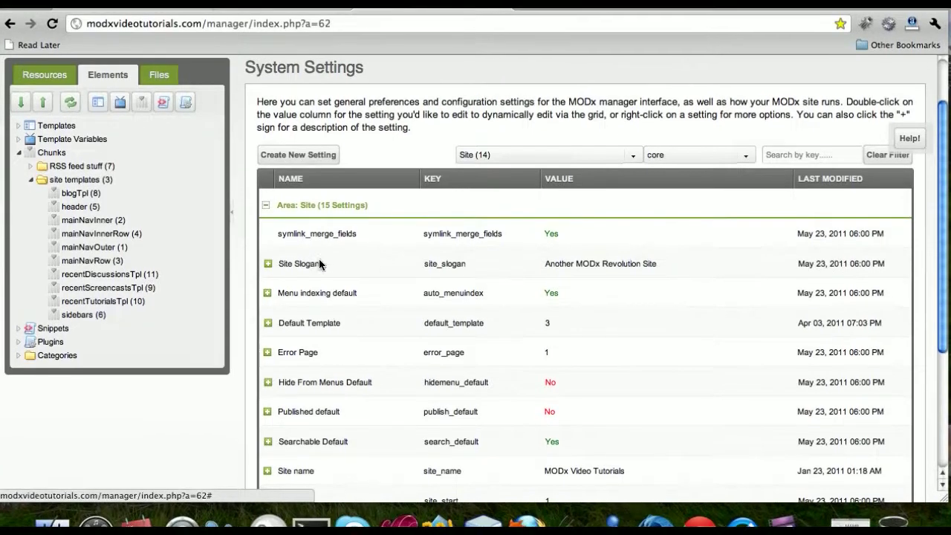
click(277, 266)
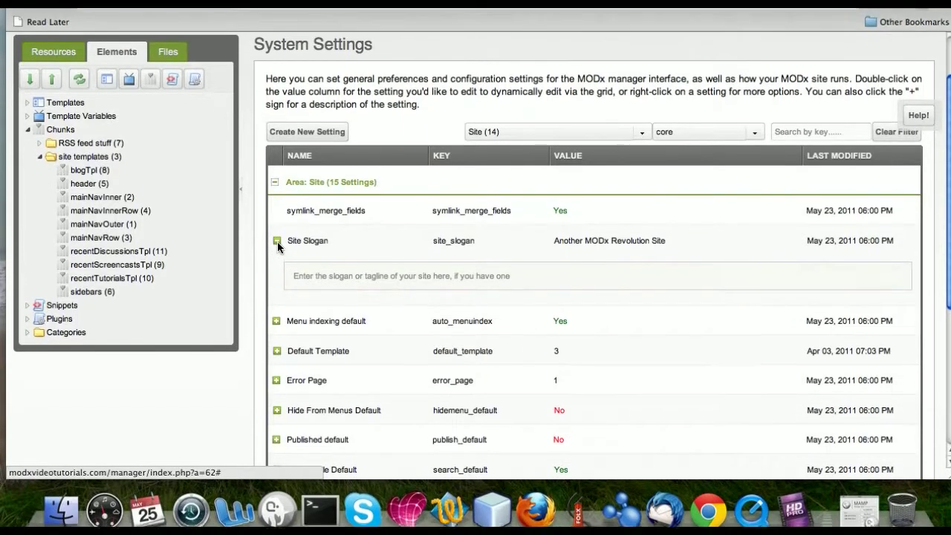
click(277, 224)
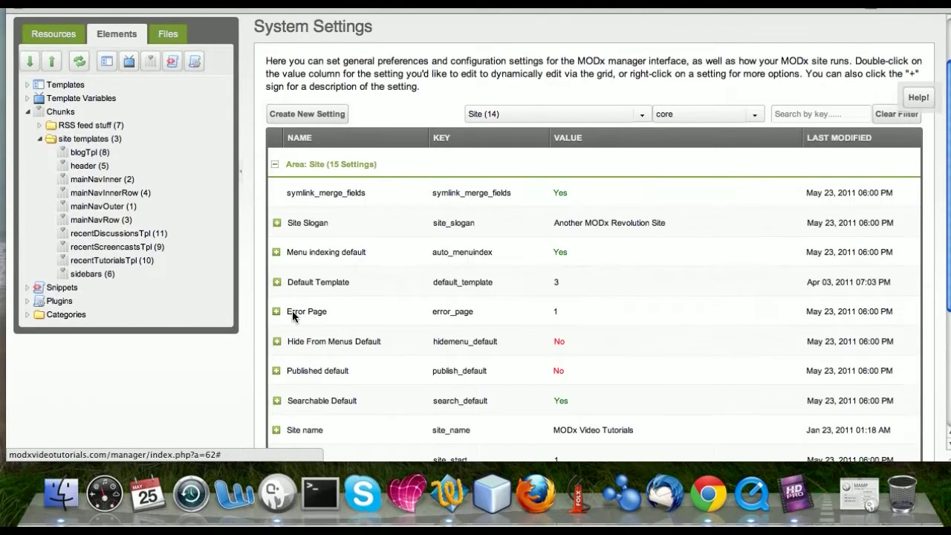
- Open the header chunk and delete the text Learn MODx from the h3 heading below the site name
scroll(293, 319, up, 2)
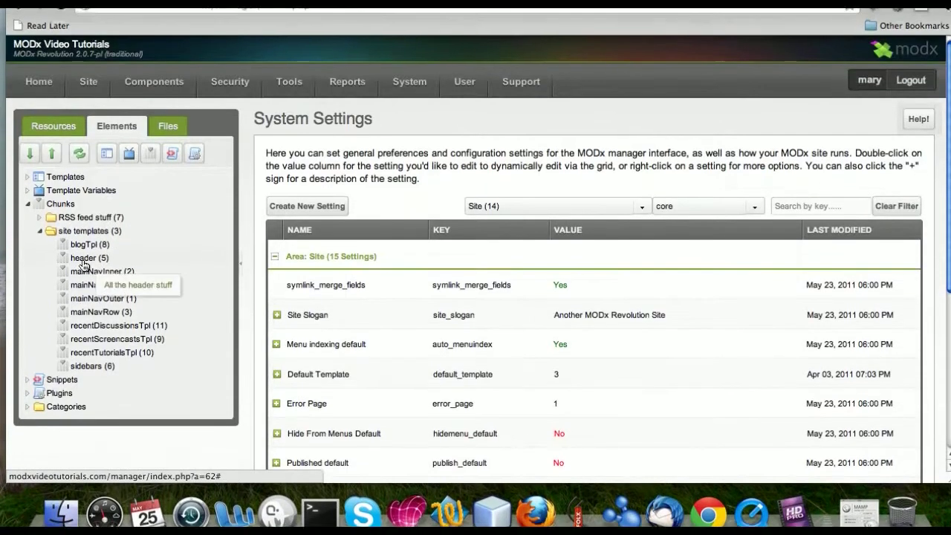
click(83, 237)
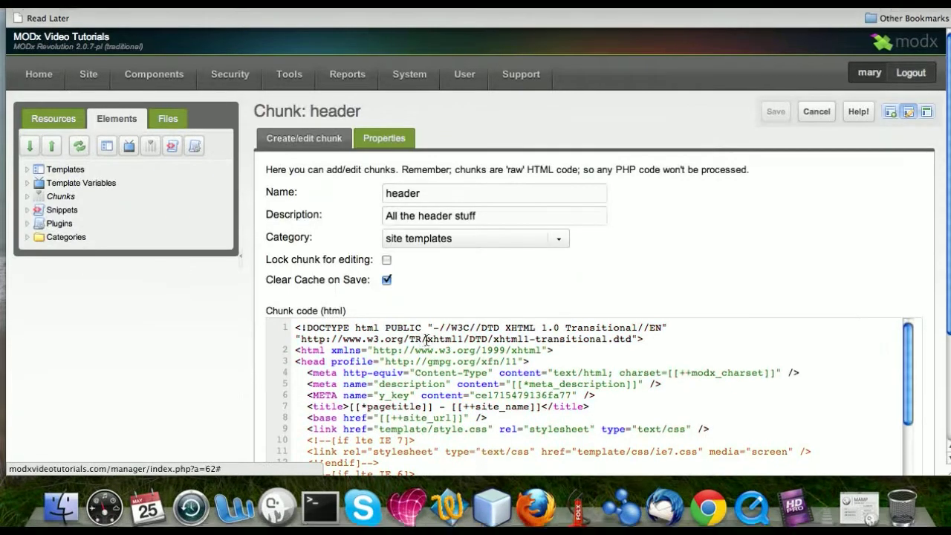
scroll(462, 373, down, 3)
scroll(464, 346, down, 10)
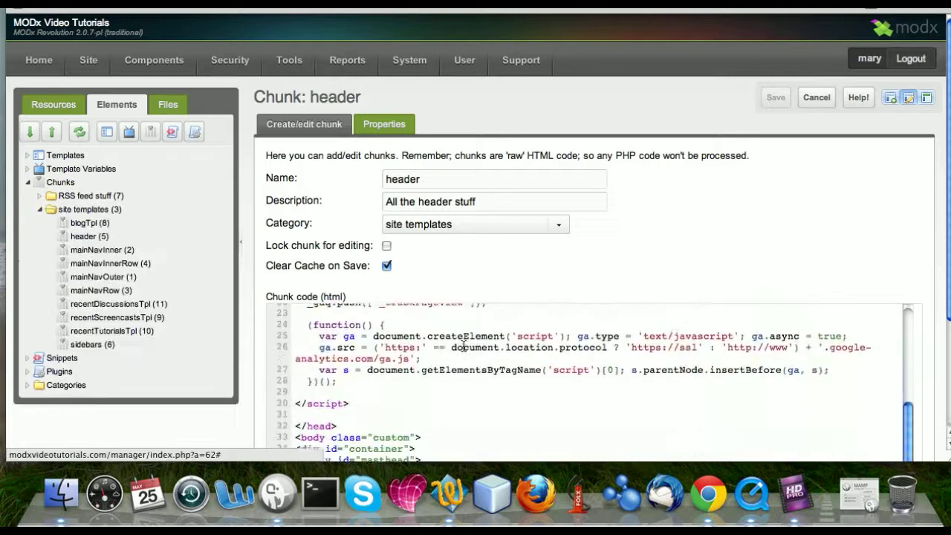
scroll(463, 346, down, 2)
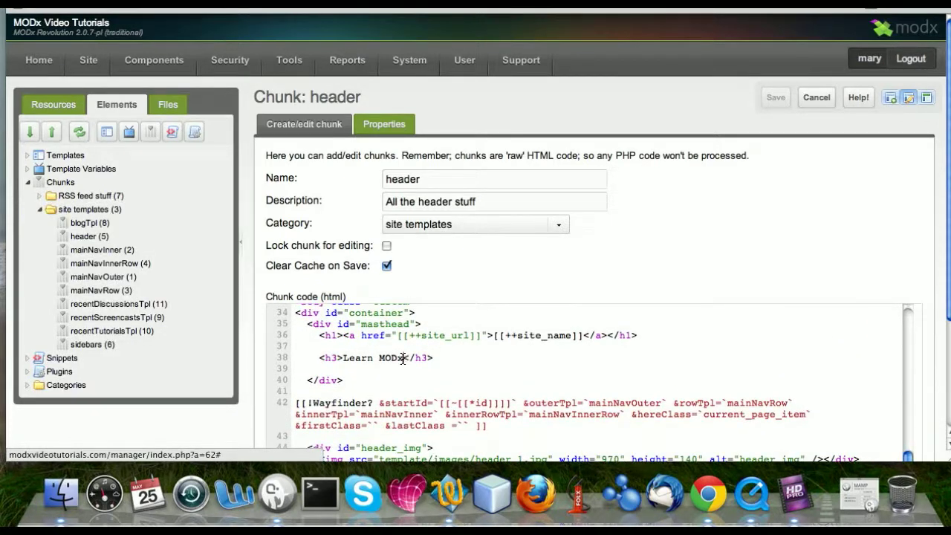
click(401, 358)
key(BackSpace)
key(BackSpace)
key(BackSpace)
key(BackSpace)
key(BackSpace)
key(BackSpace)
key(BackSpace)
key(BackSpace)
key(BackSpace)
key(BackSpace)
- Insert the tag [[++site_slogan]] into the empty h3 heading and save the header chunk
text([])
key(Left)
text([)
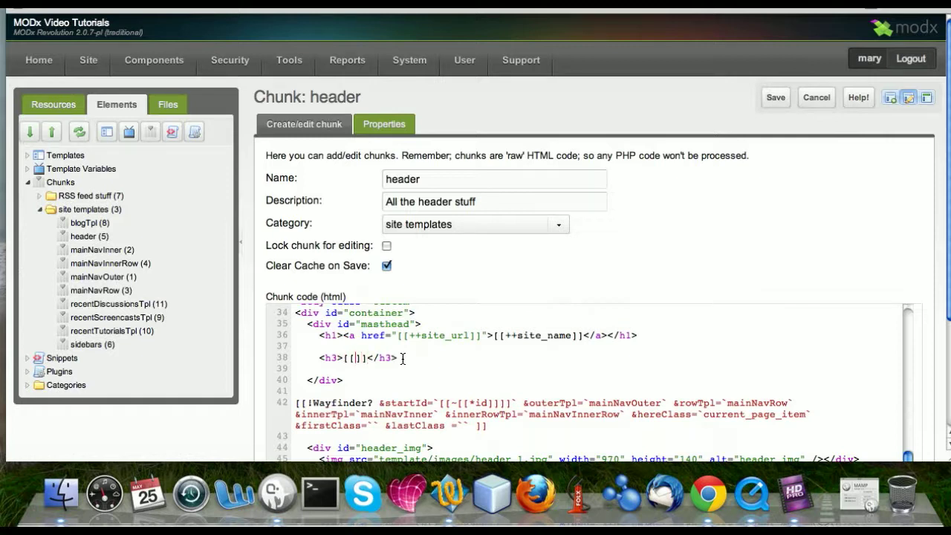
text(++site)
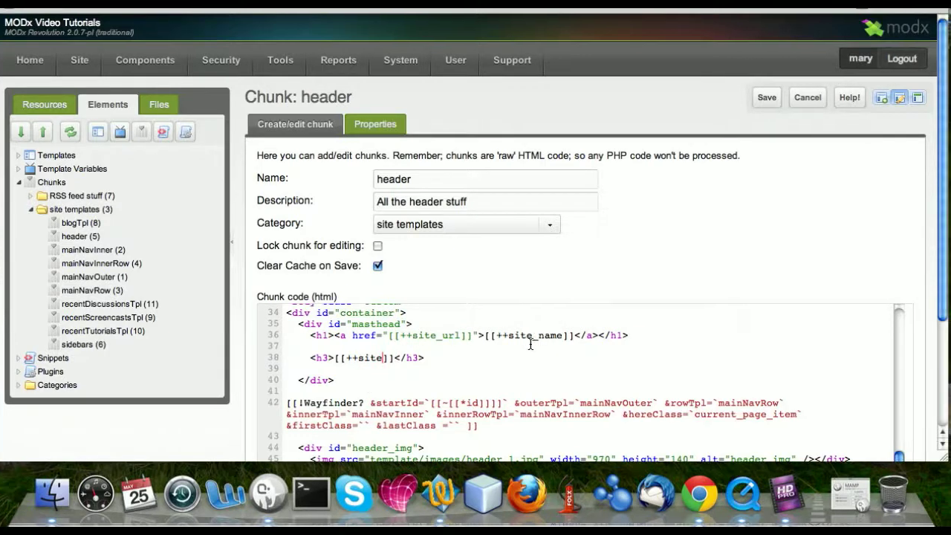
text(_slo)
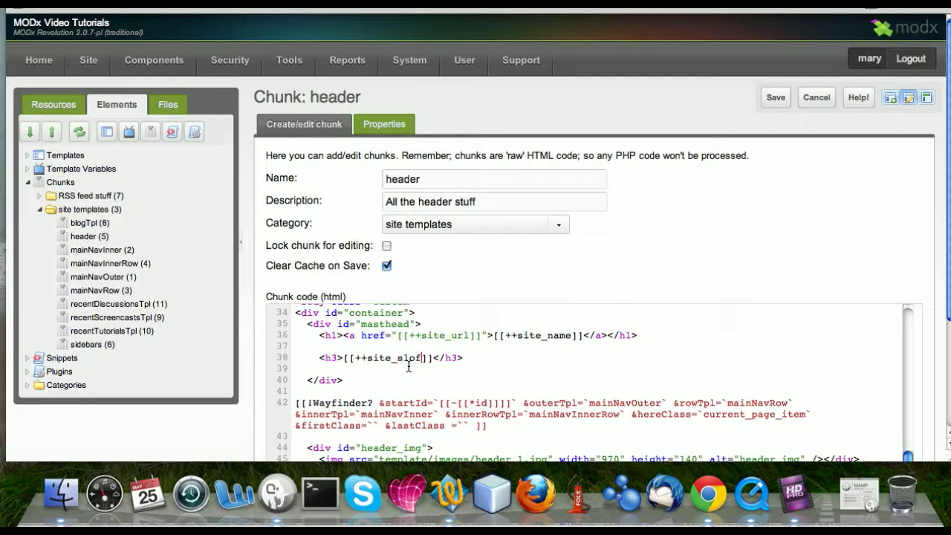
text(gan)
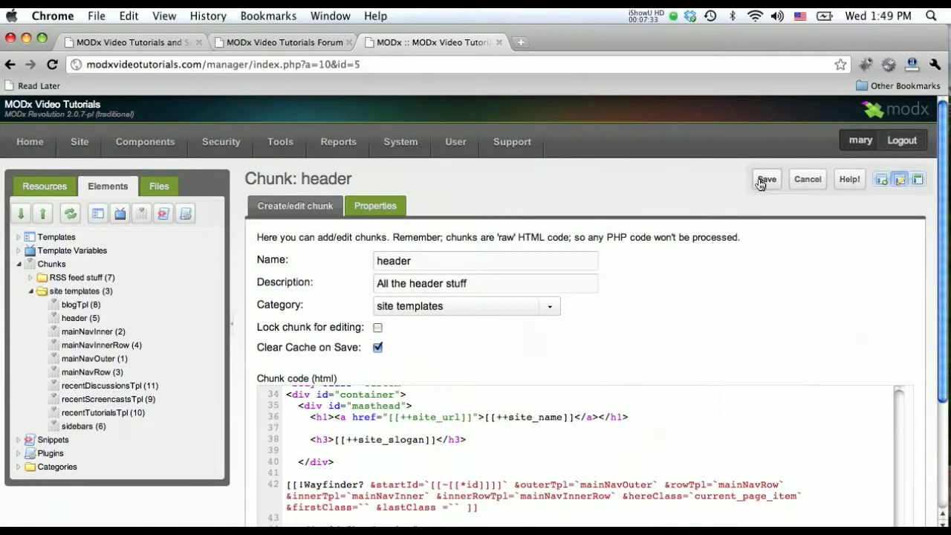
click(766, 179)
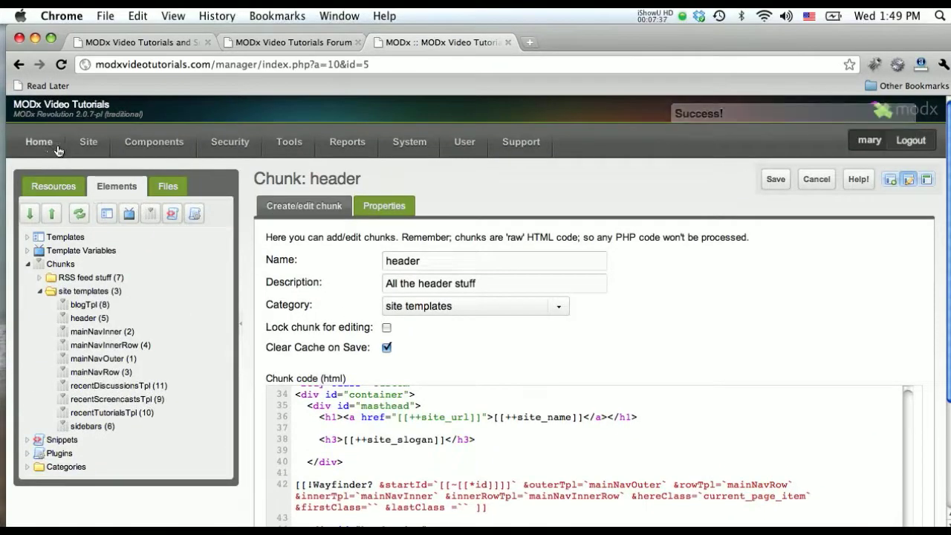
- Preview the site's homepage to check the slogan under the site name, and close the preview
mouse_move(85, 136)
click(88, 182)
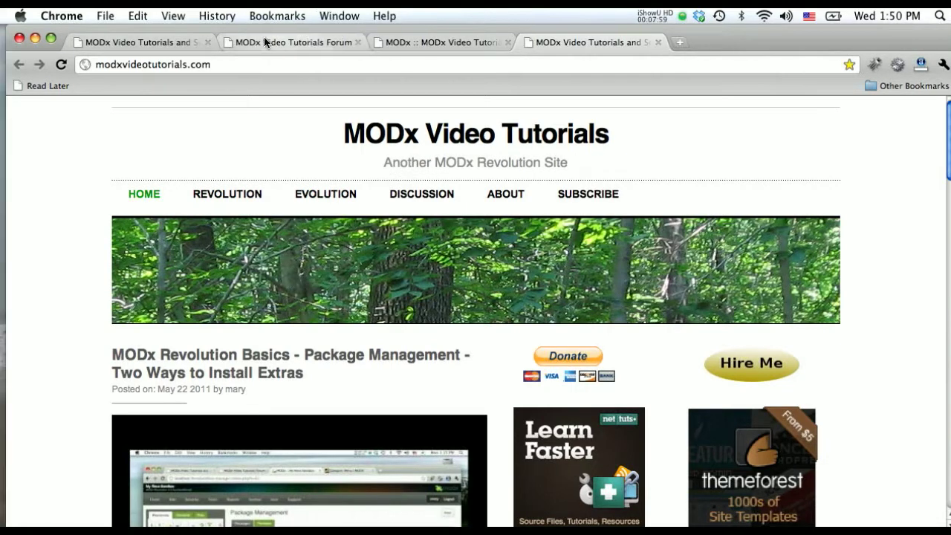
click(646, 43)
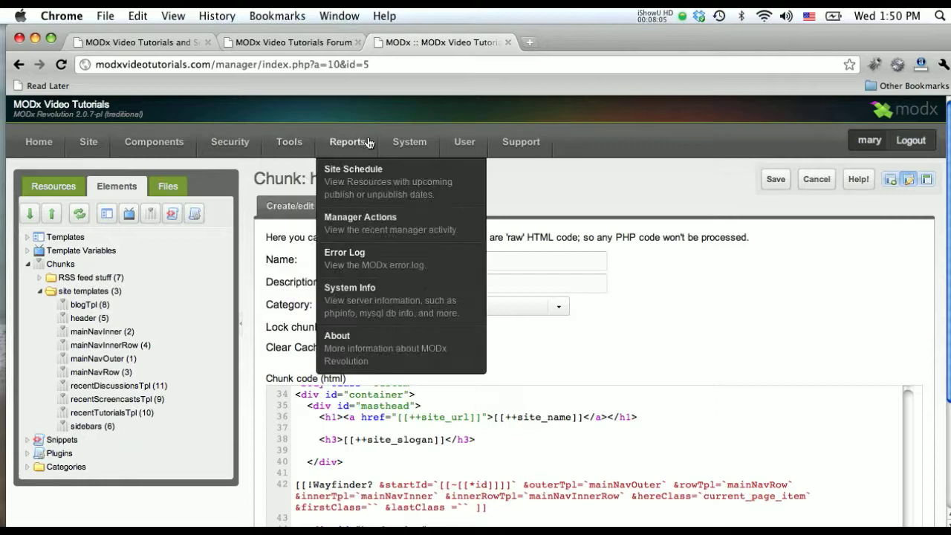
- Open the system settings again and filter the core settings to the Site area
mouse_move(408, 125)
click(408, 227)
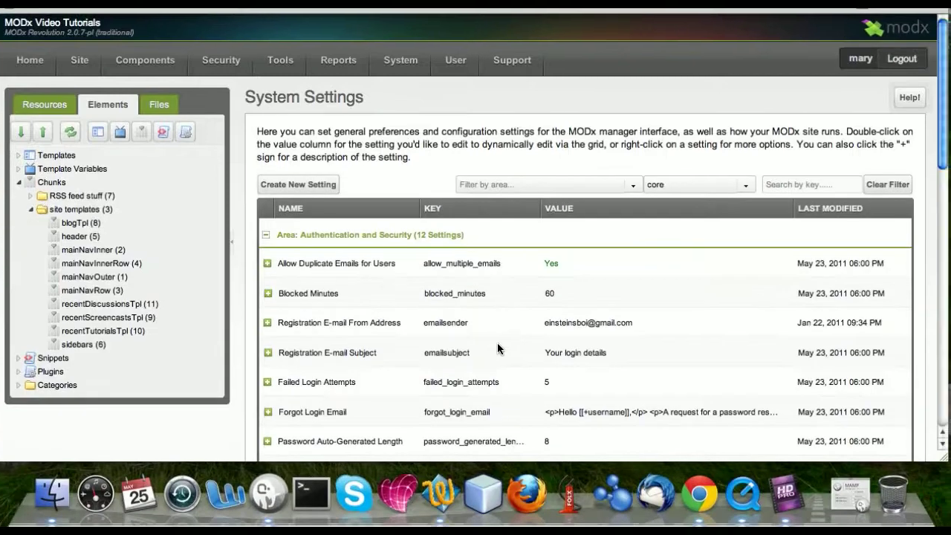
click(548, 189)
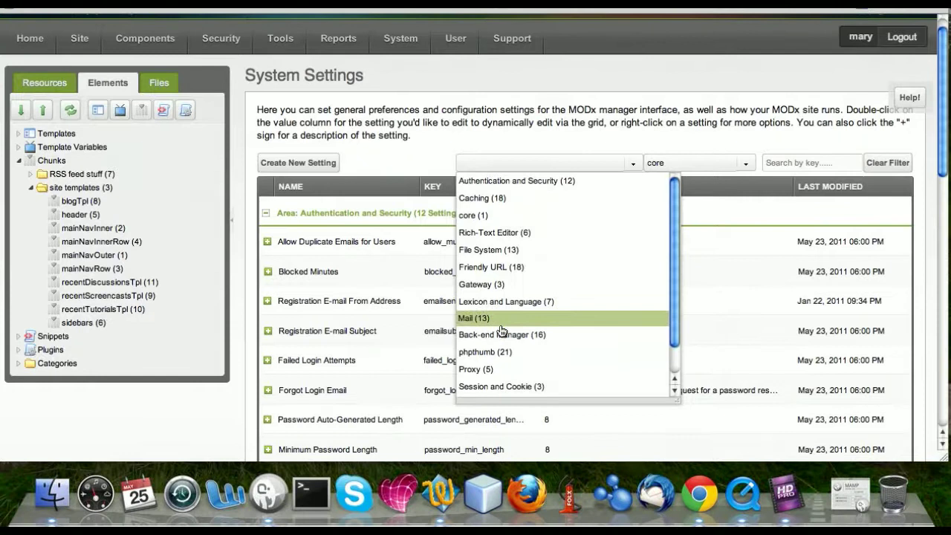
scroll(477, 382, down, 1)
click(473, 385)
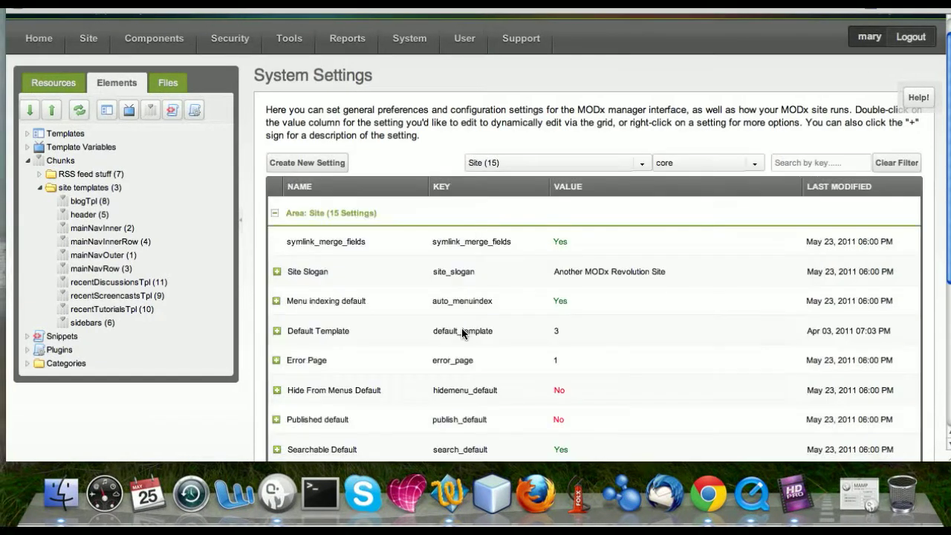
- Set the value of the site_slogan setting to Learn MODx with Free Screencasts
scroll(461, 327, down, 4)
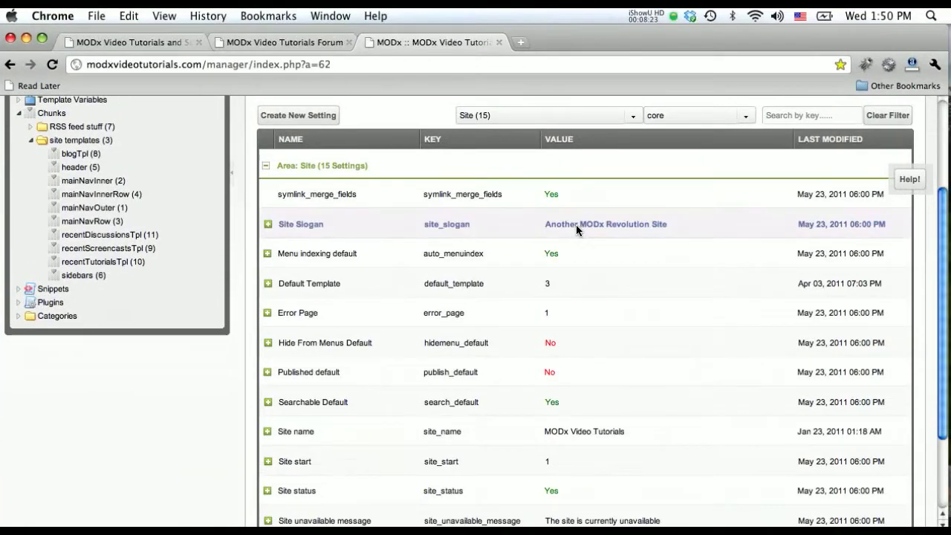
double_click(576, 225)
text(L)
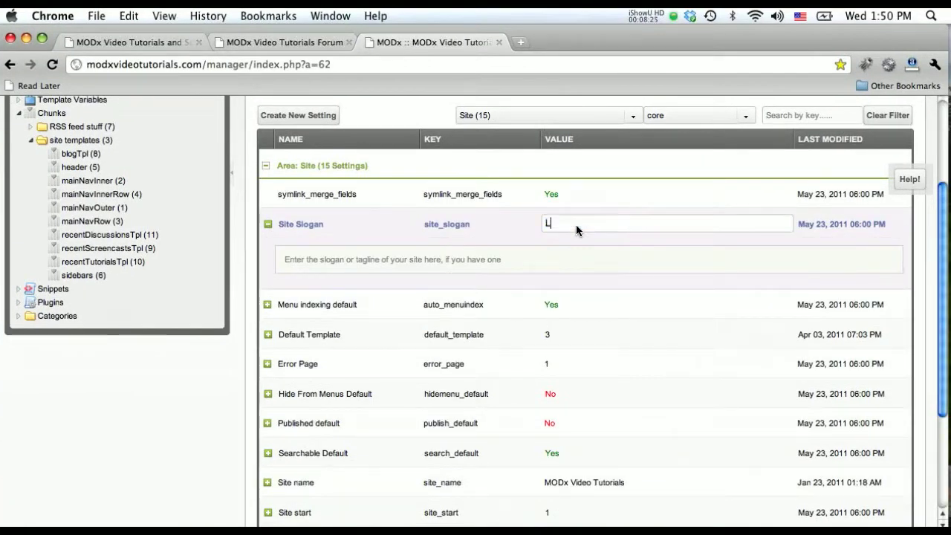
text(earn MODx with Free Screencasts)
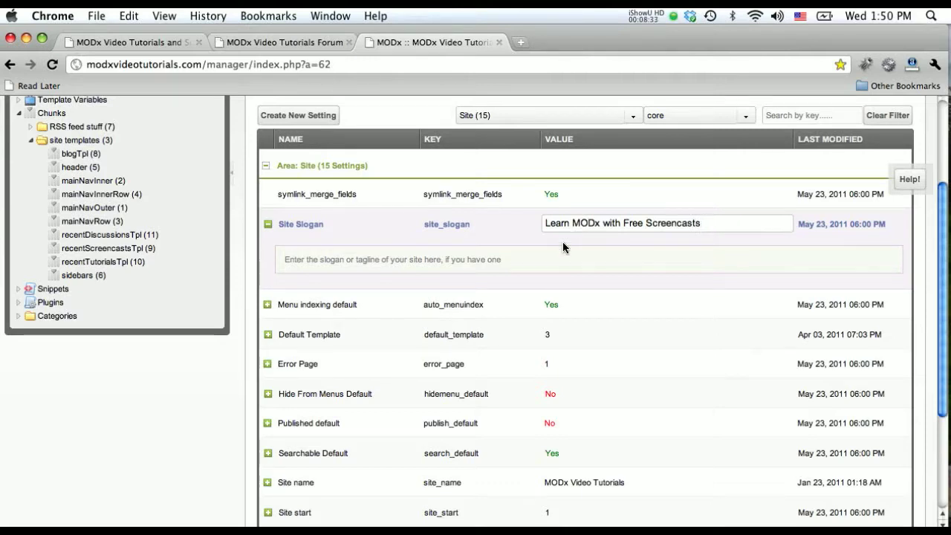
click(563, 247)
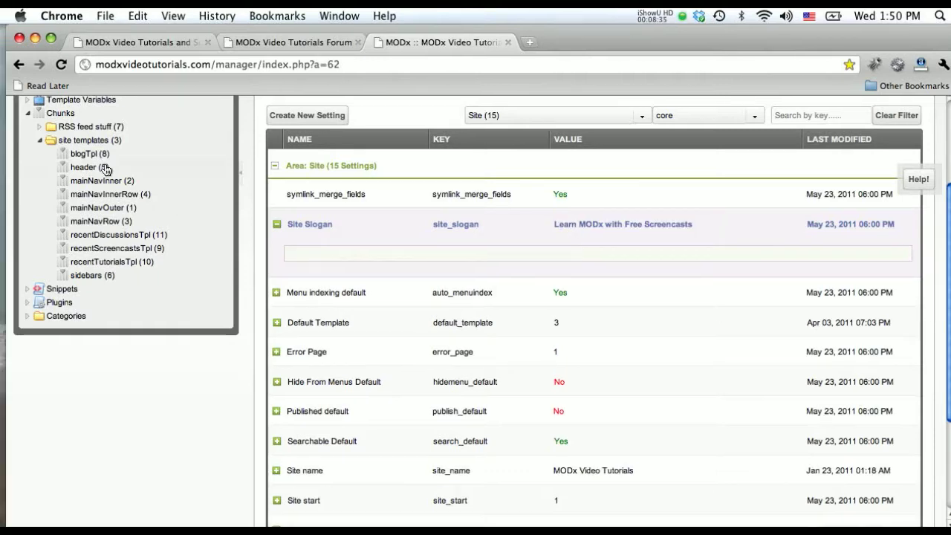
- Preview the homepage to check the changed slogan, and switch to the MODx Video Tutorials Forum page
scroll(98, 170, up, 5)
mouse_move(75, 151)
click(85, 170)
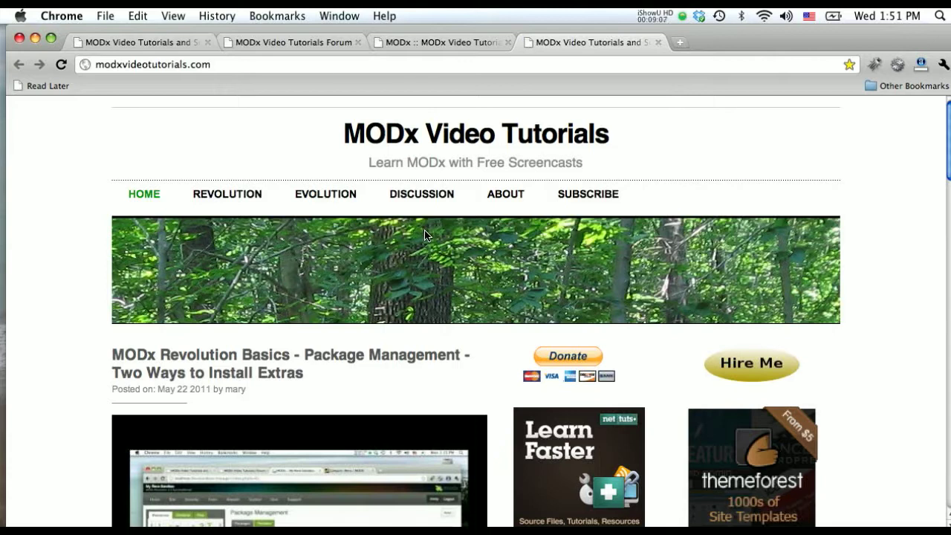
click(289, 43)
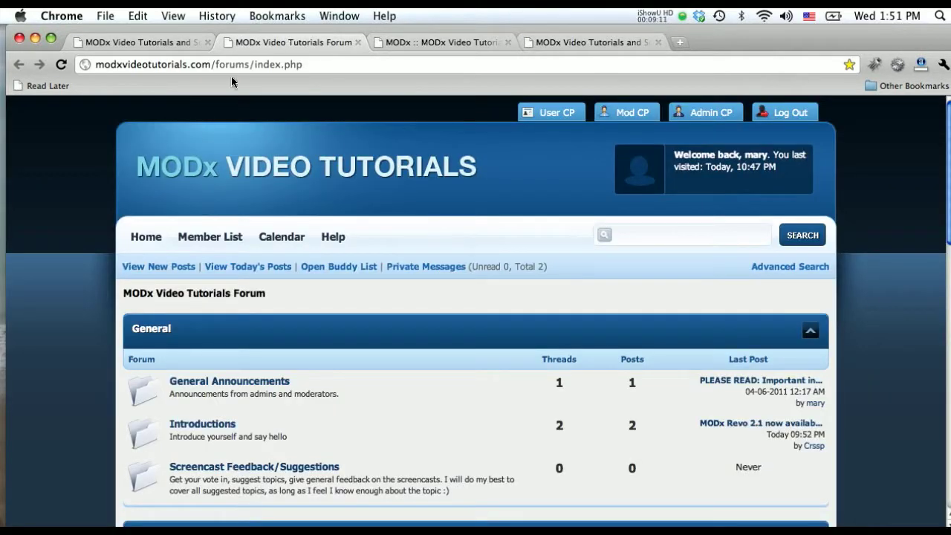